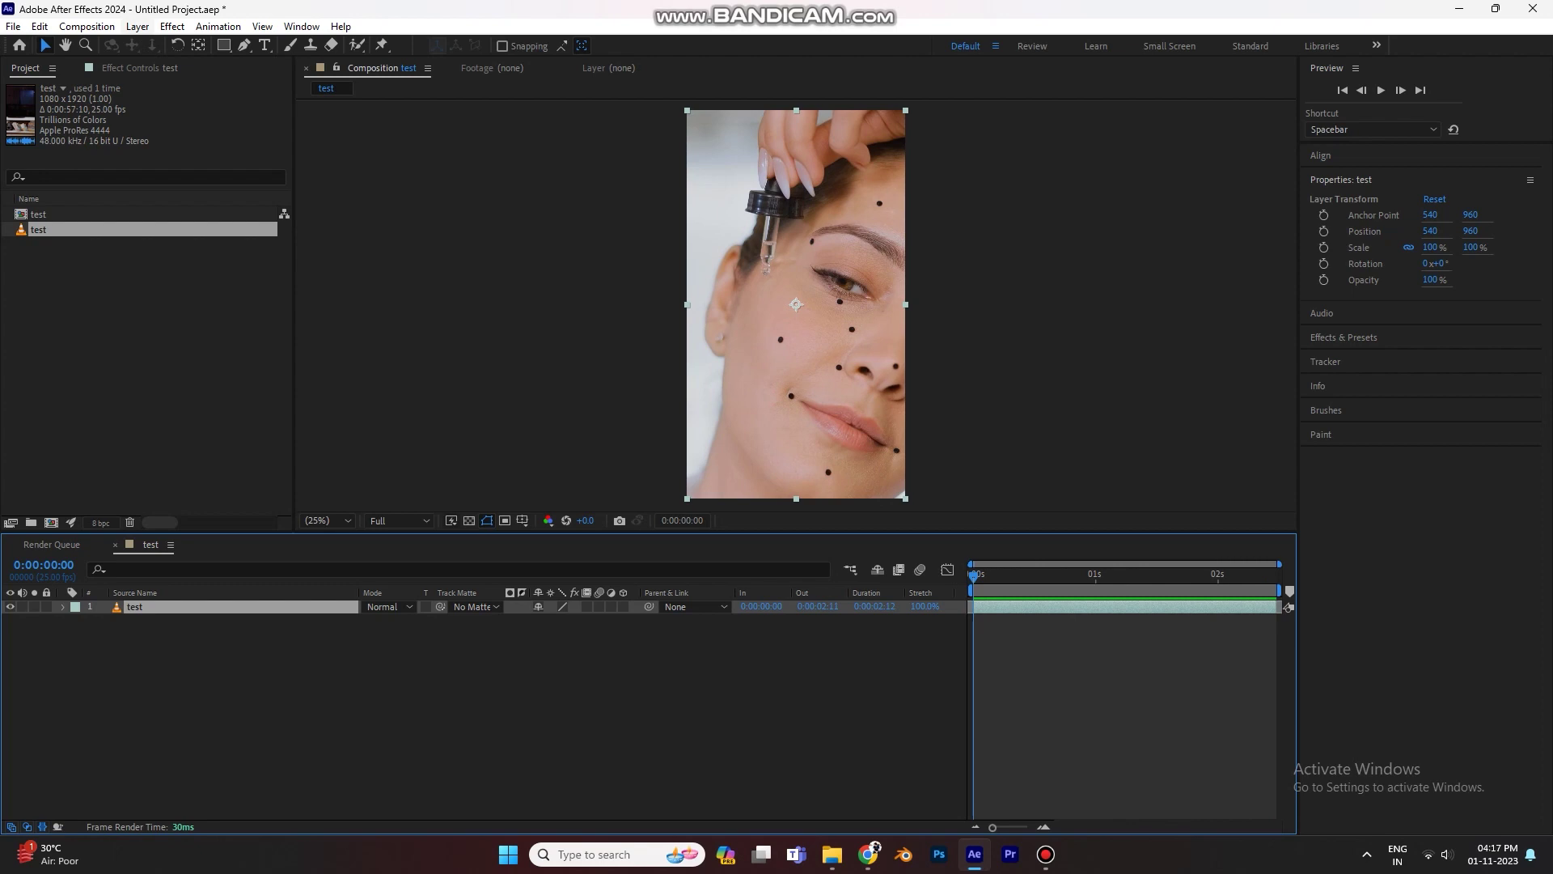
Step: Apply the RG VFX Spot Clone Tracker effect to the test footage layer
left_click(172, 26)
mouse_move(218, 664)
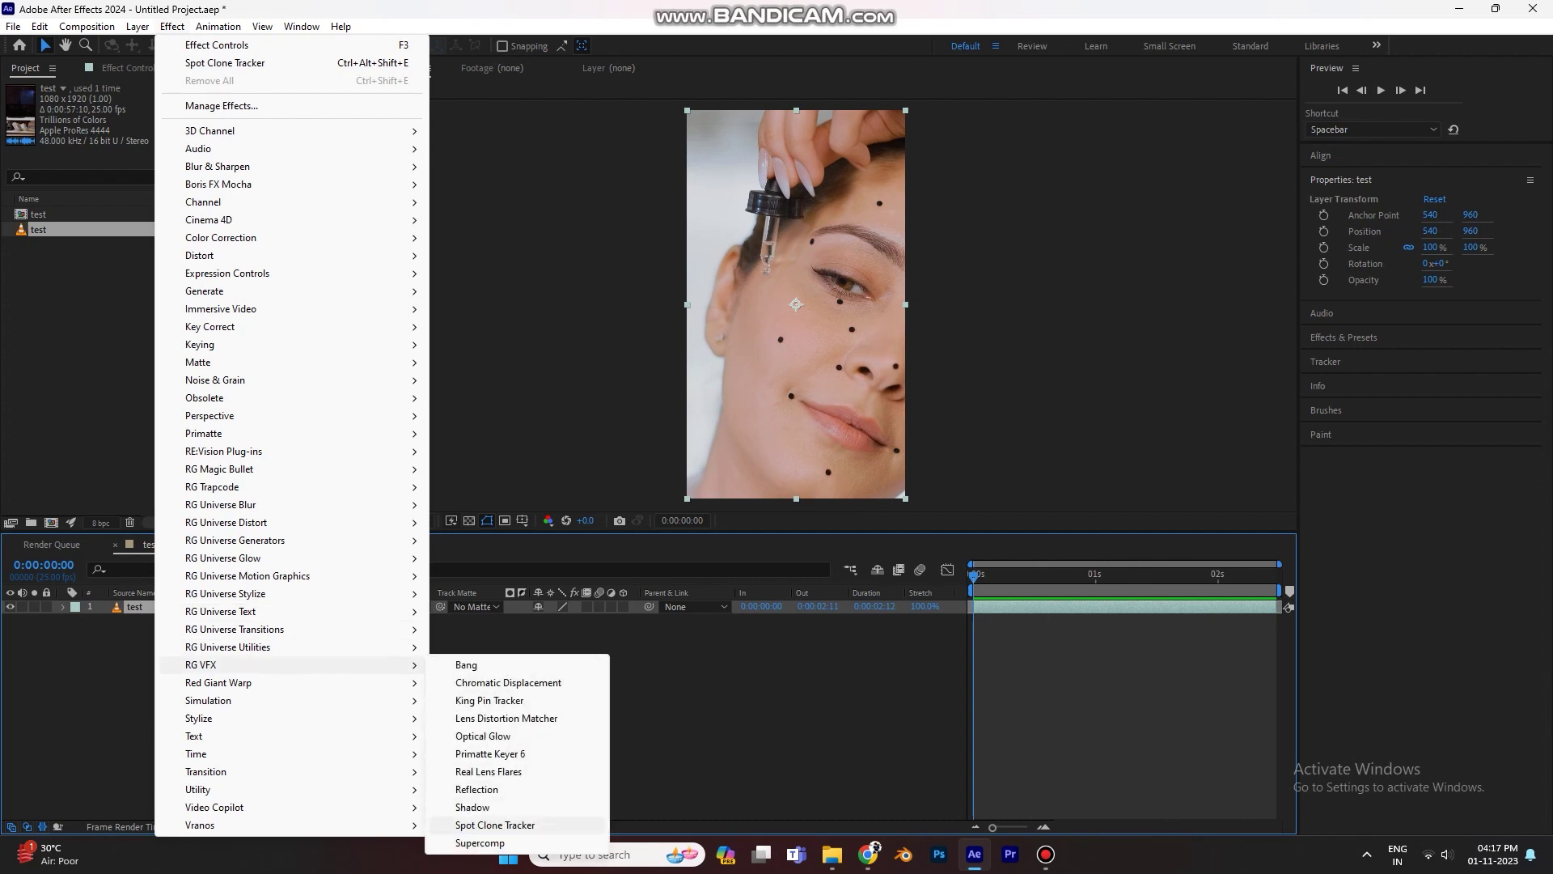
left_click(495, 824)
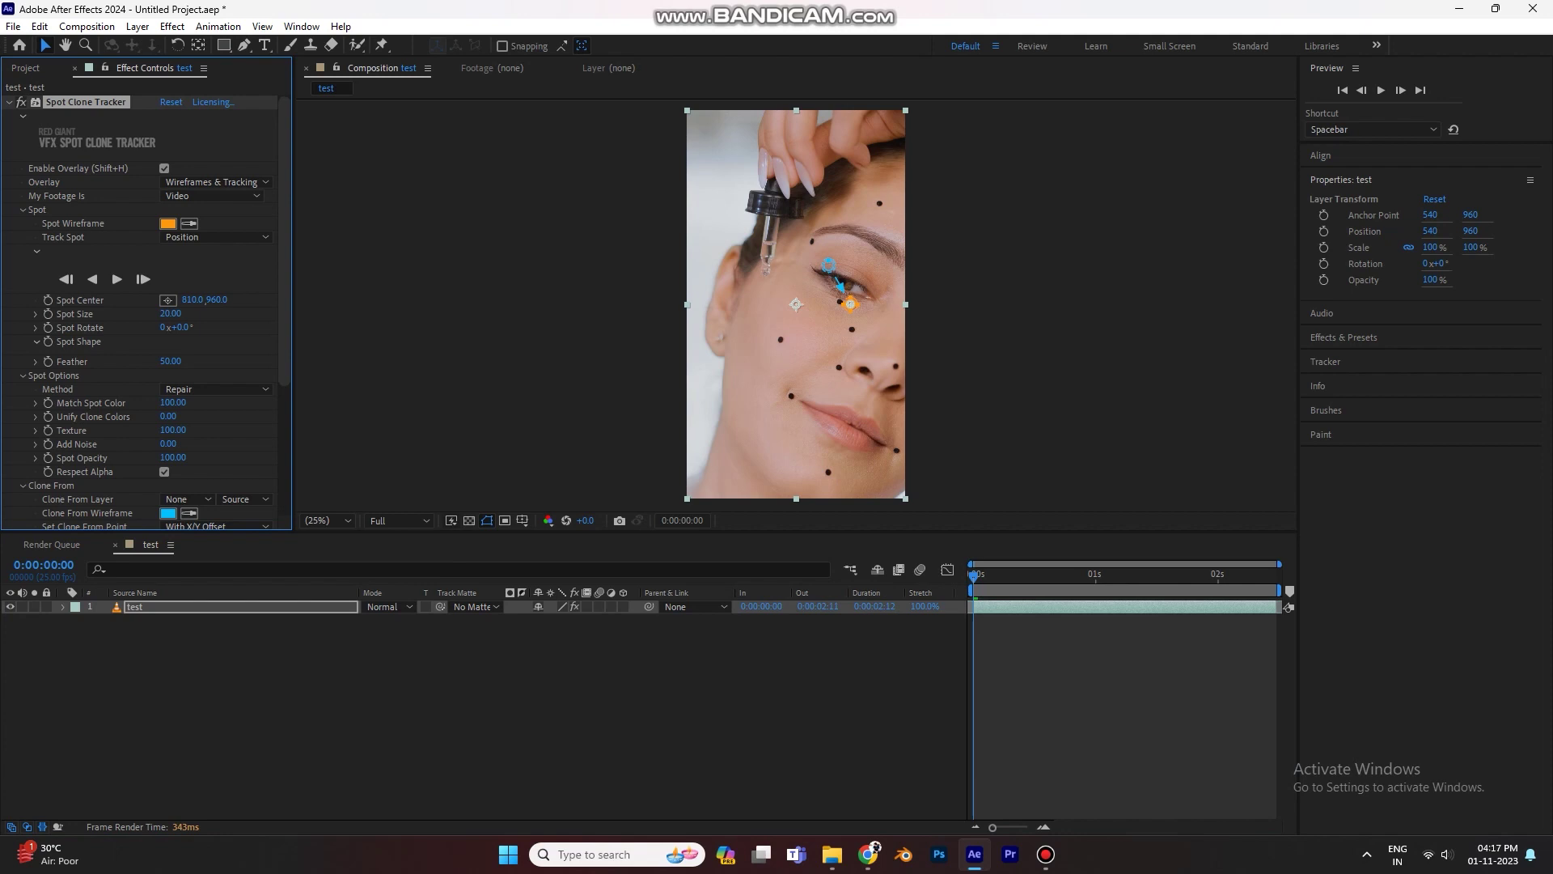
Step: Centre a size-40 repair spot on the cheek dot and move its clone source to clean skin
left_click_drag(851, 304, 780, 340)
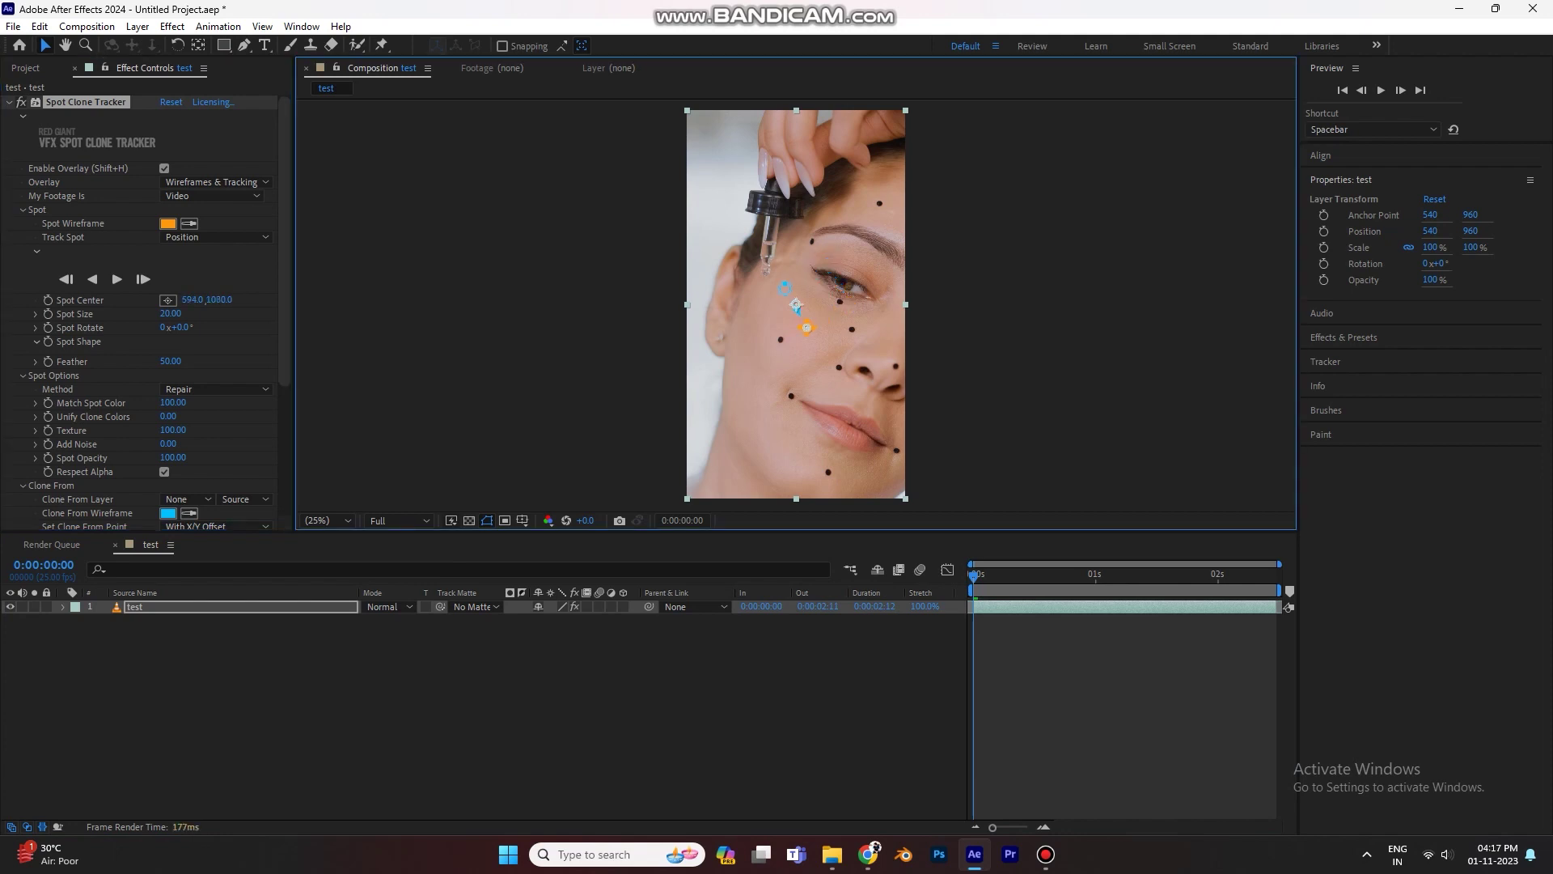
key("period")
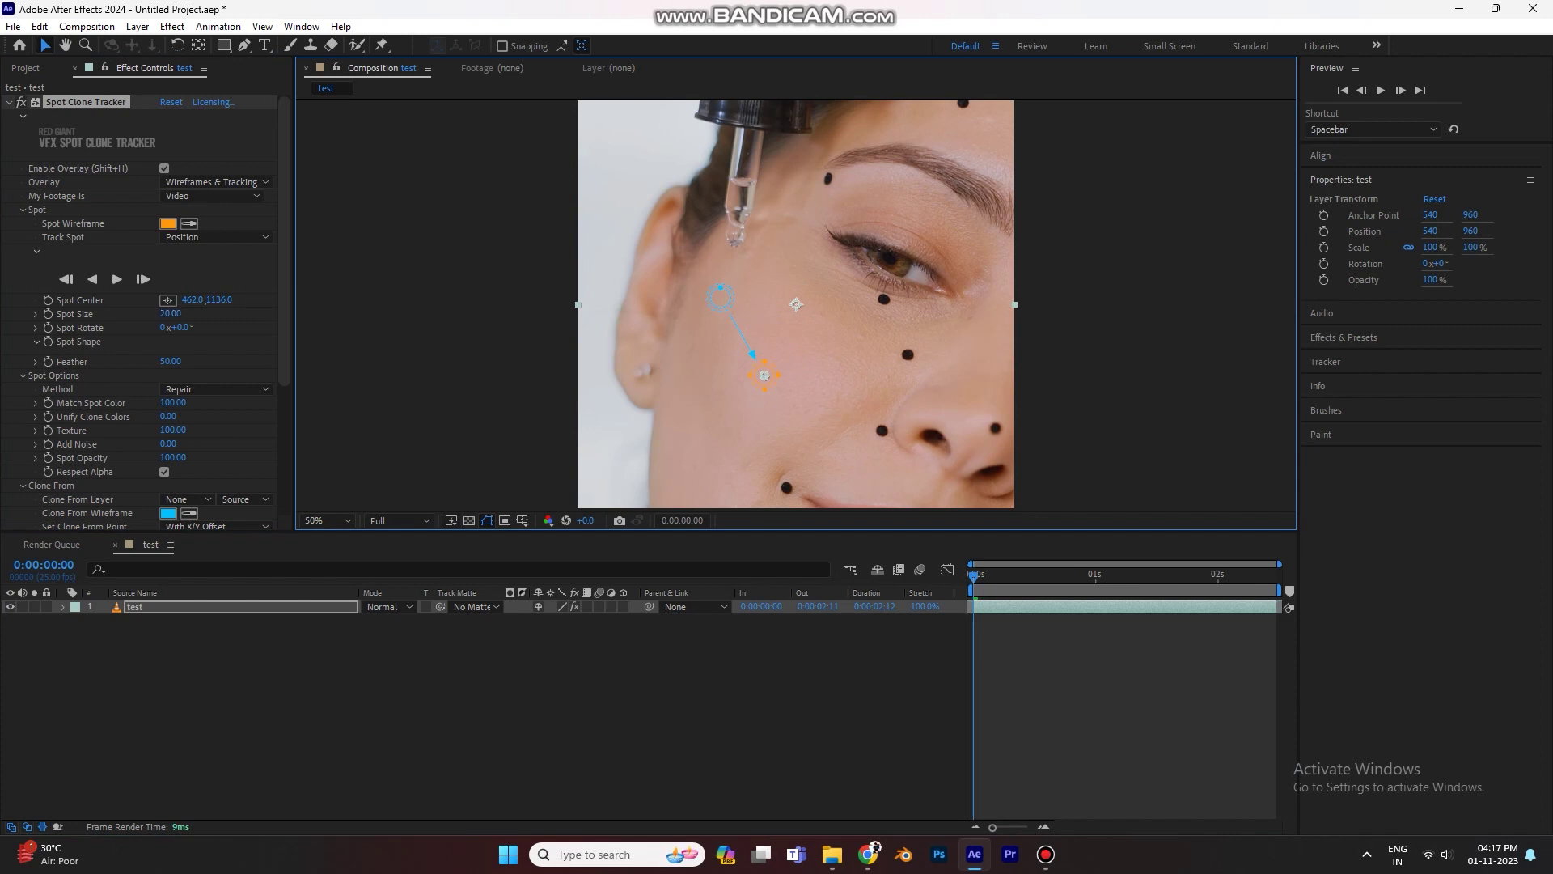
left_click_drag(170, 313, 187, 313)
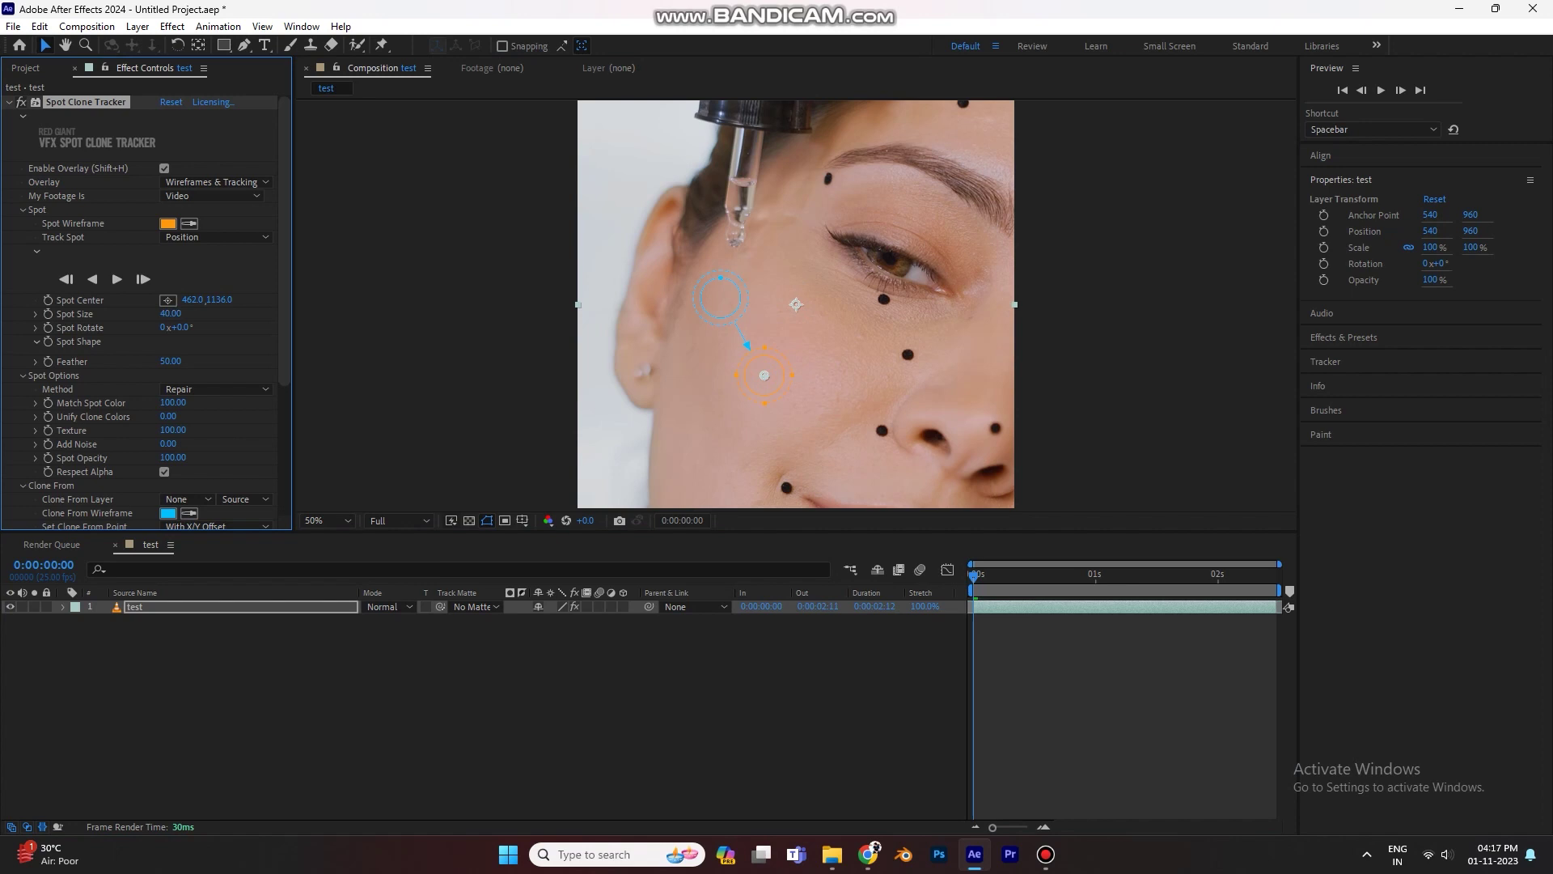
left_click_drag(764, 375, 761, 374)
left_click_drag(717, 297, 819, 339)
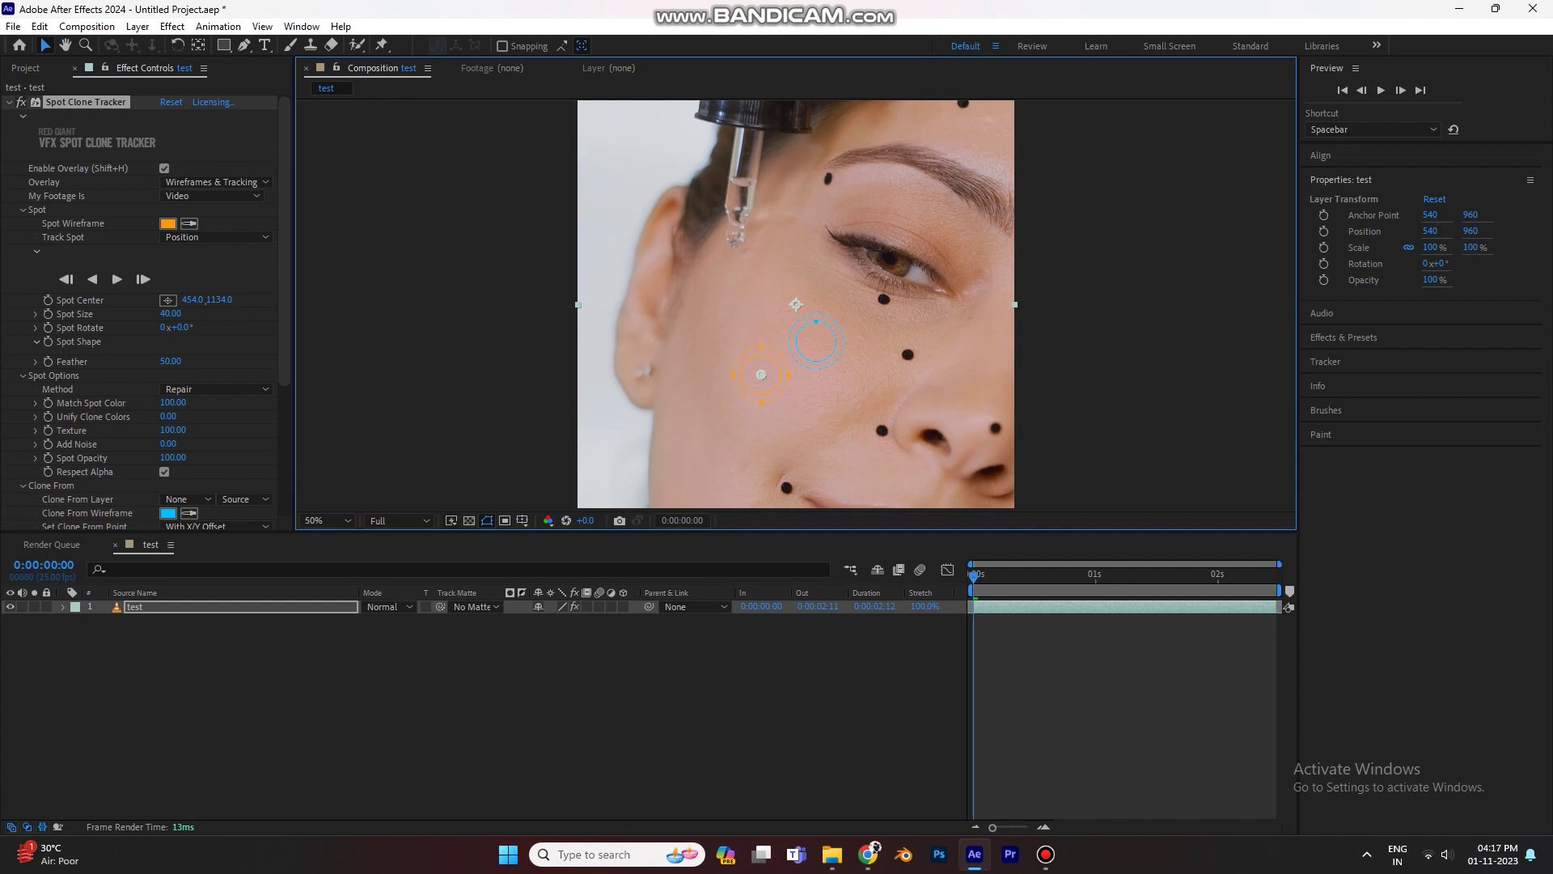
Step: Track the cheek spot forward and preview the retouched clip from the start
left_click(117, 279)
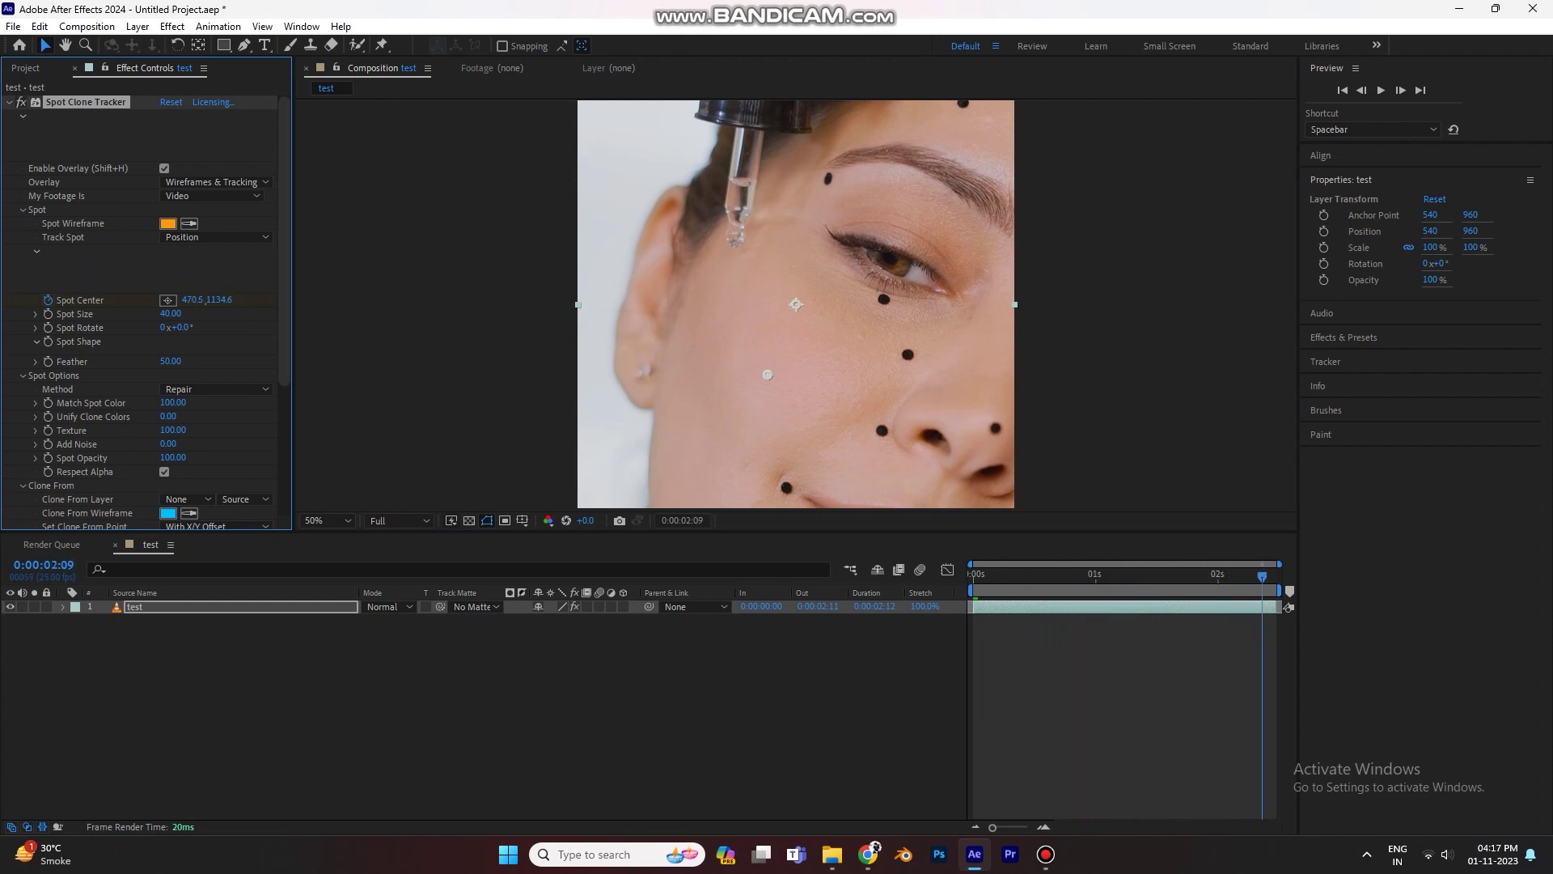
key("F2")
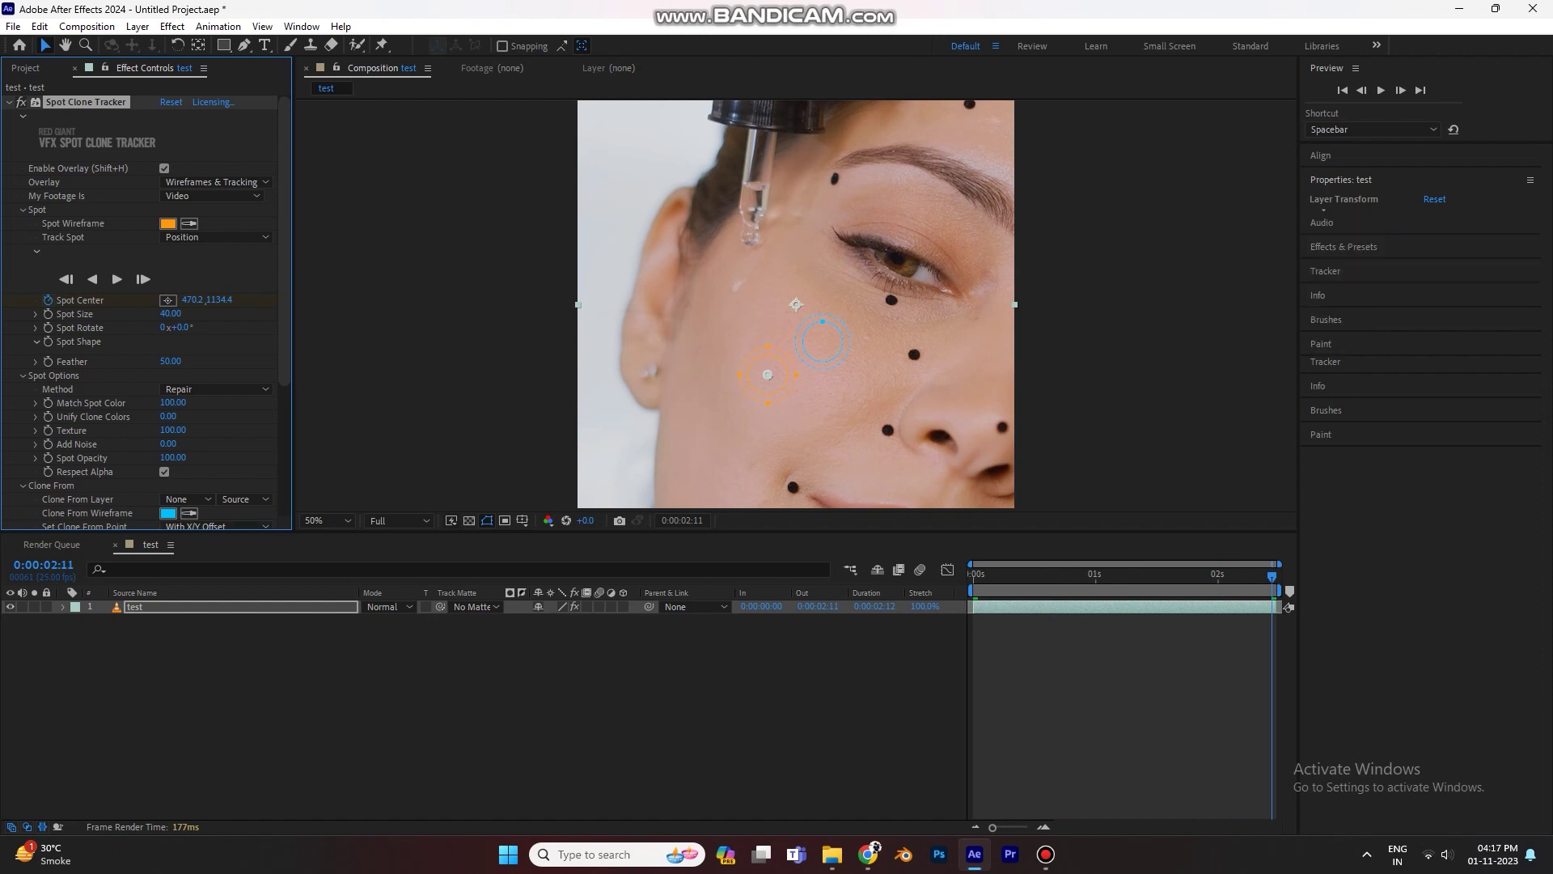
key("Home")
key("space")
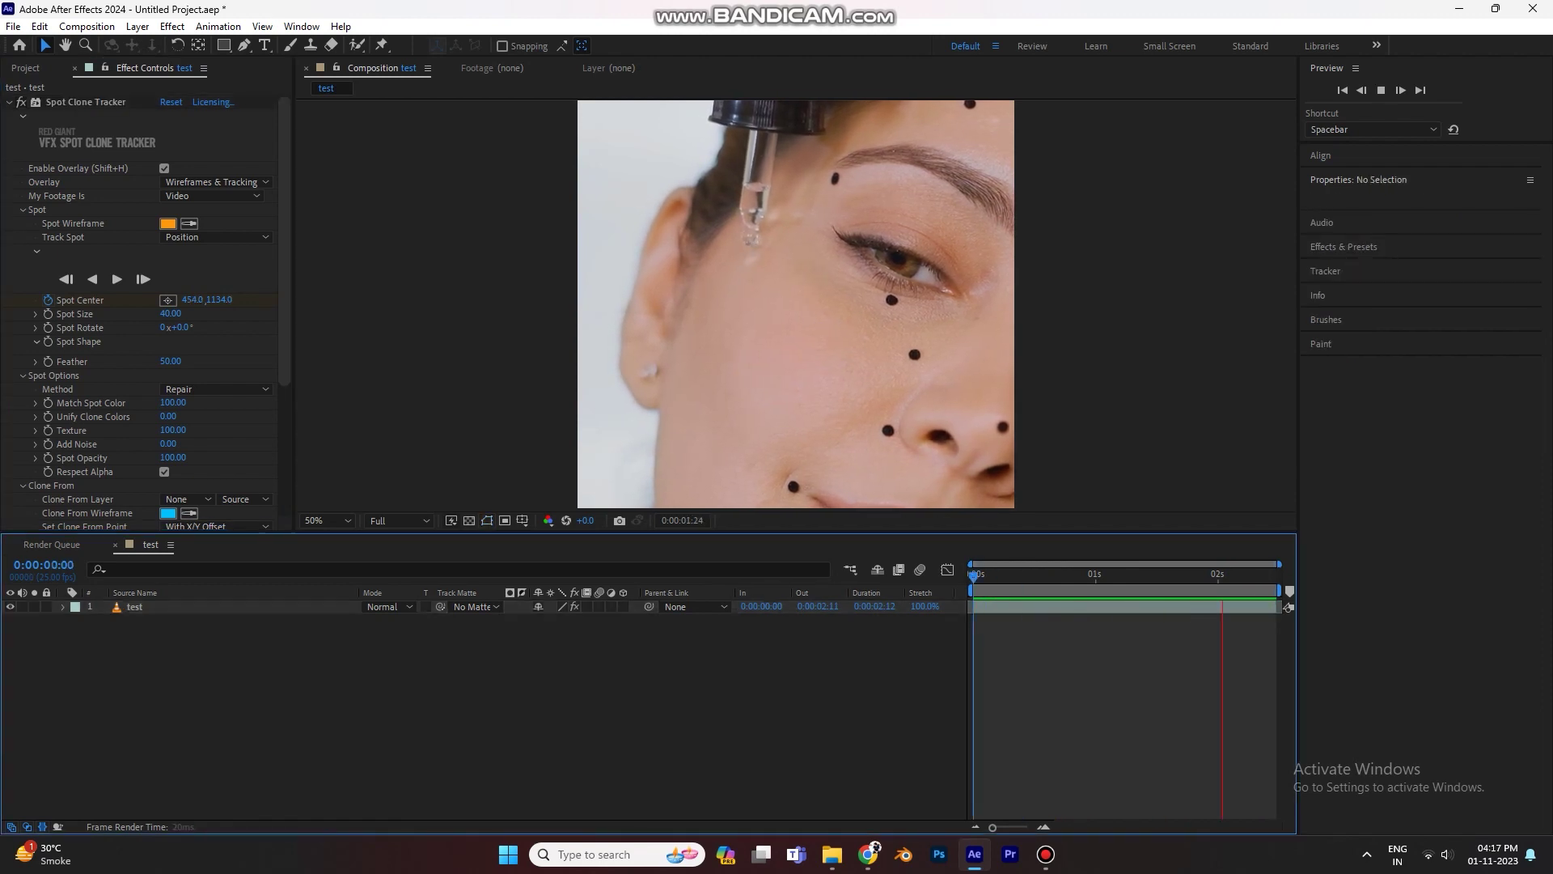
key("space")
Step: Compare playback with the effect off and on, then duplicate the Spot Clone Tracker effect
left_click(20, 102)
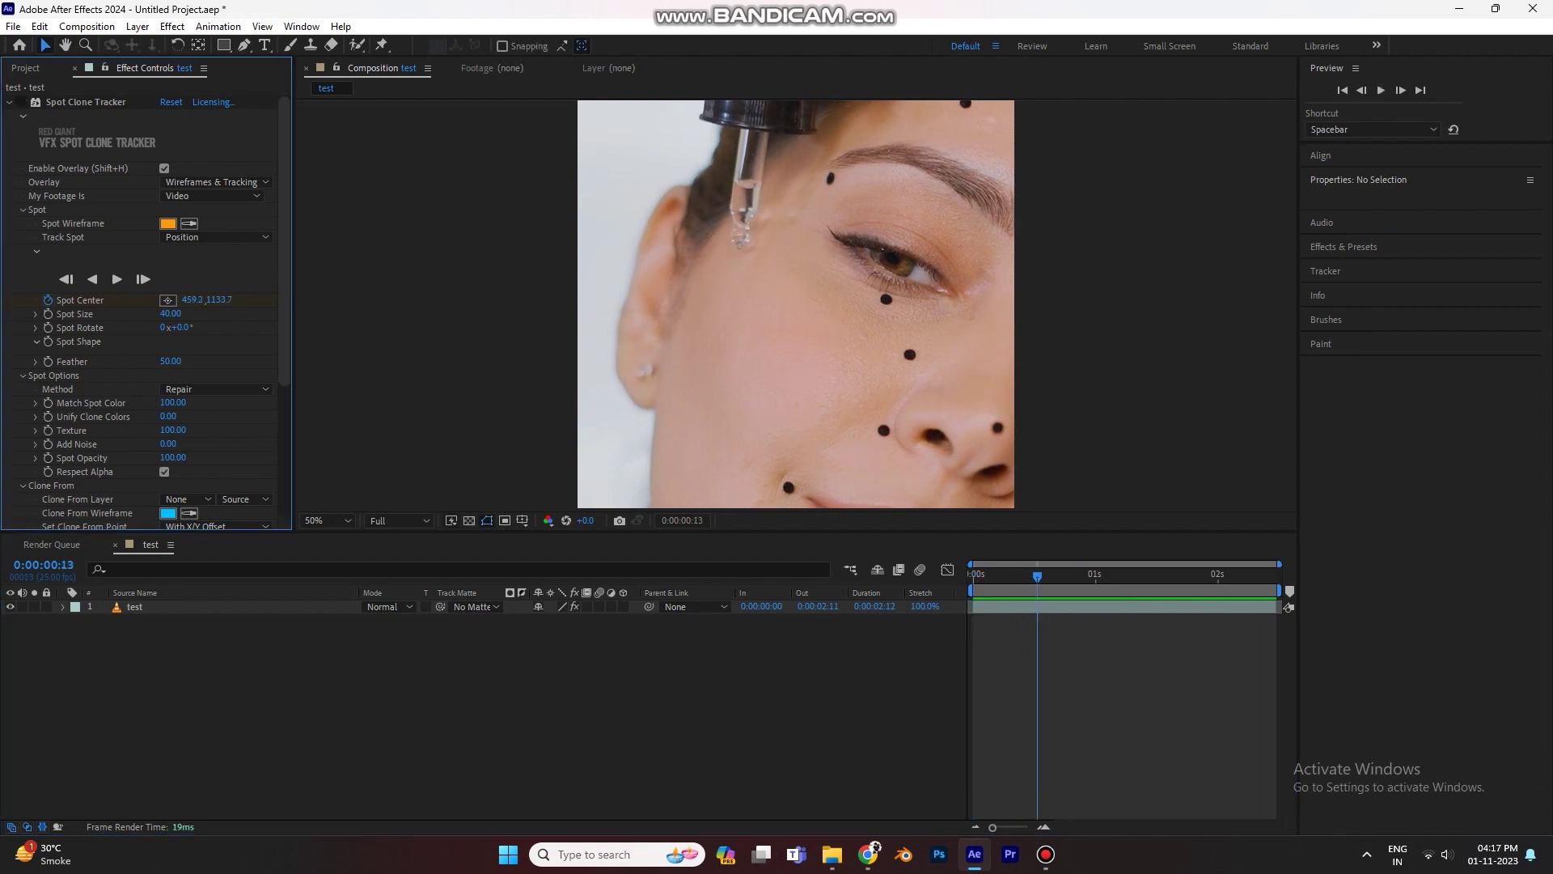
key("space")
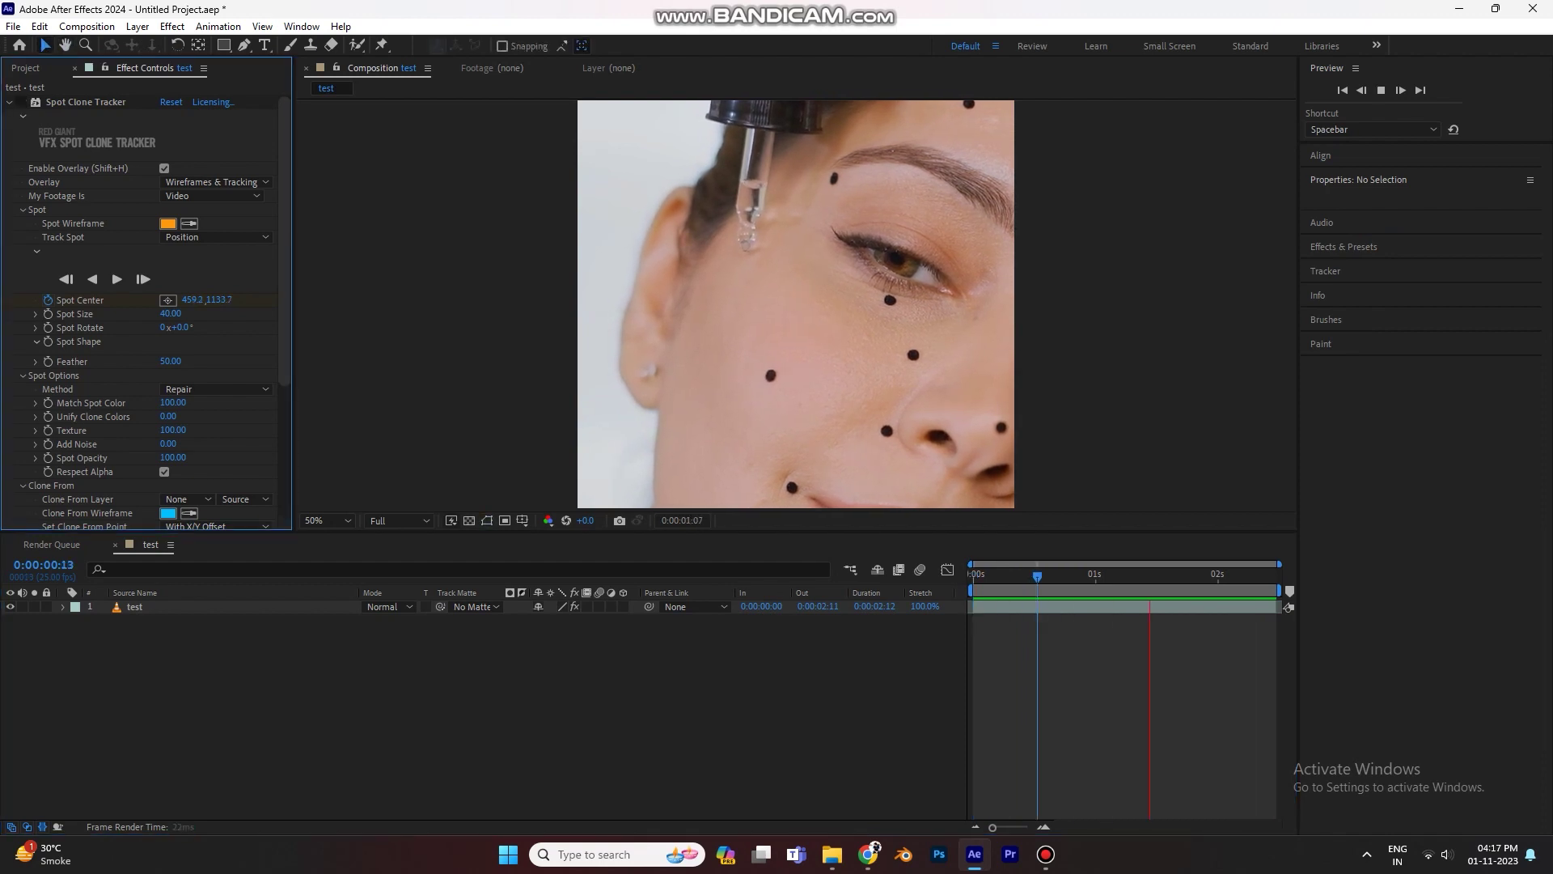
left_click(20, 102)
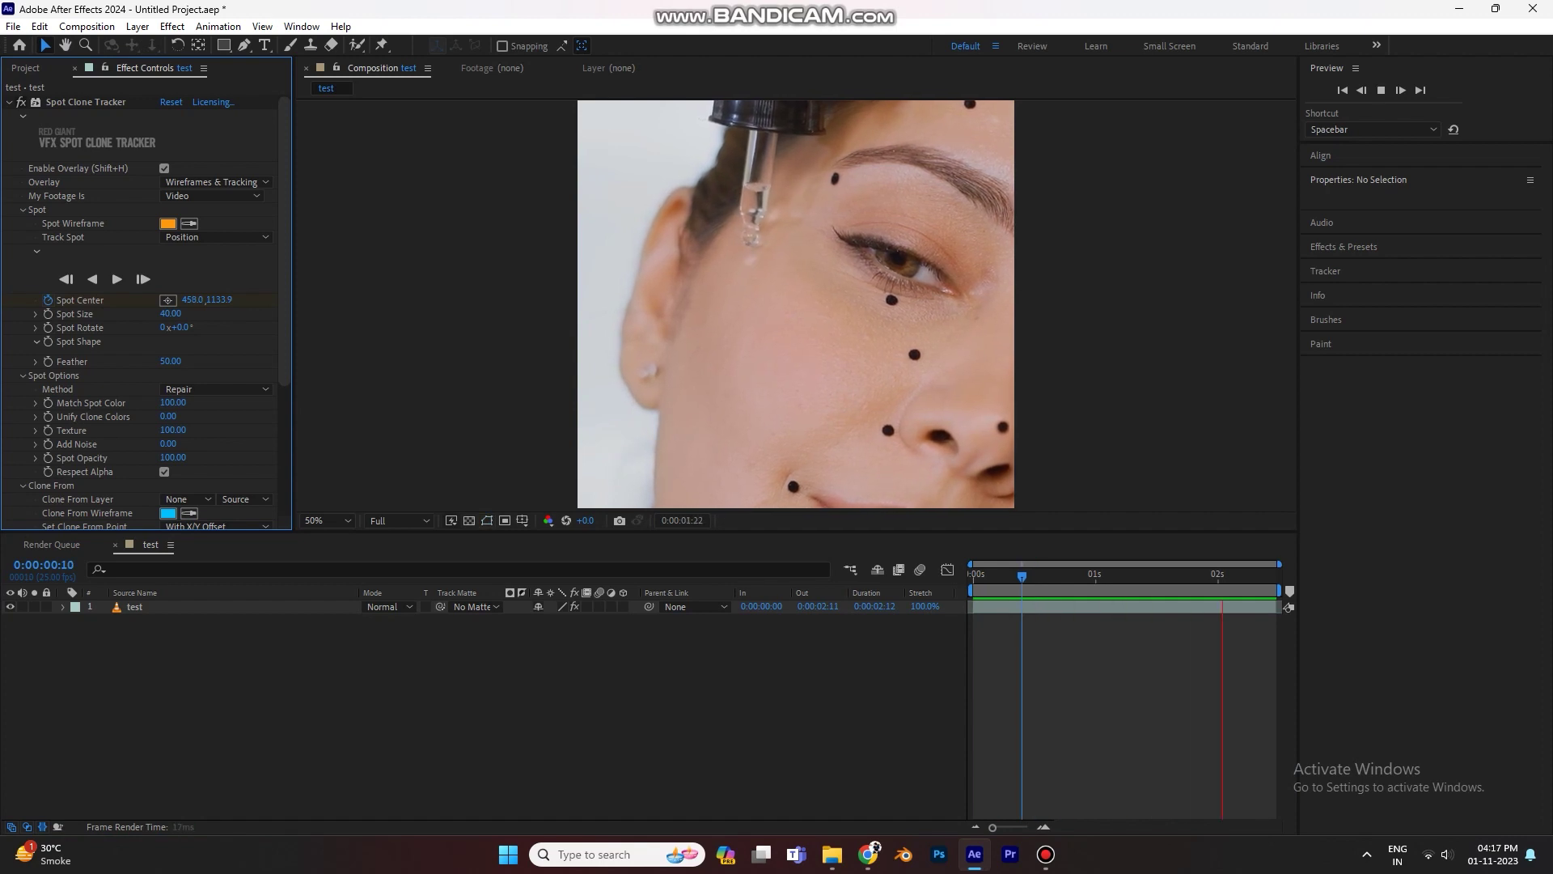
key("space")
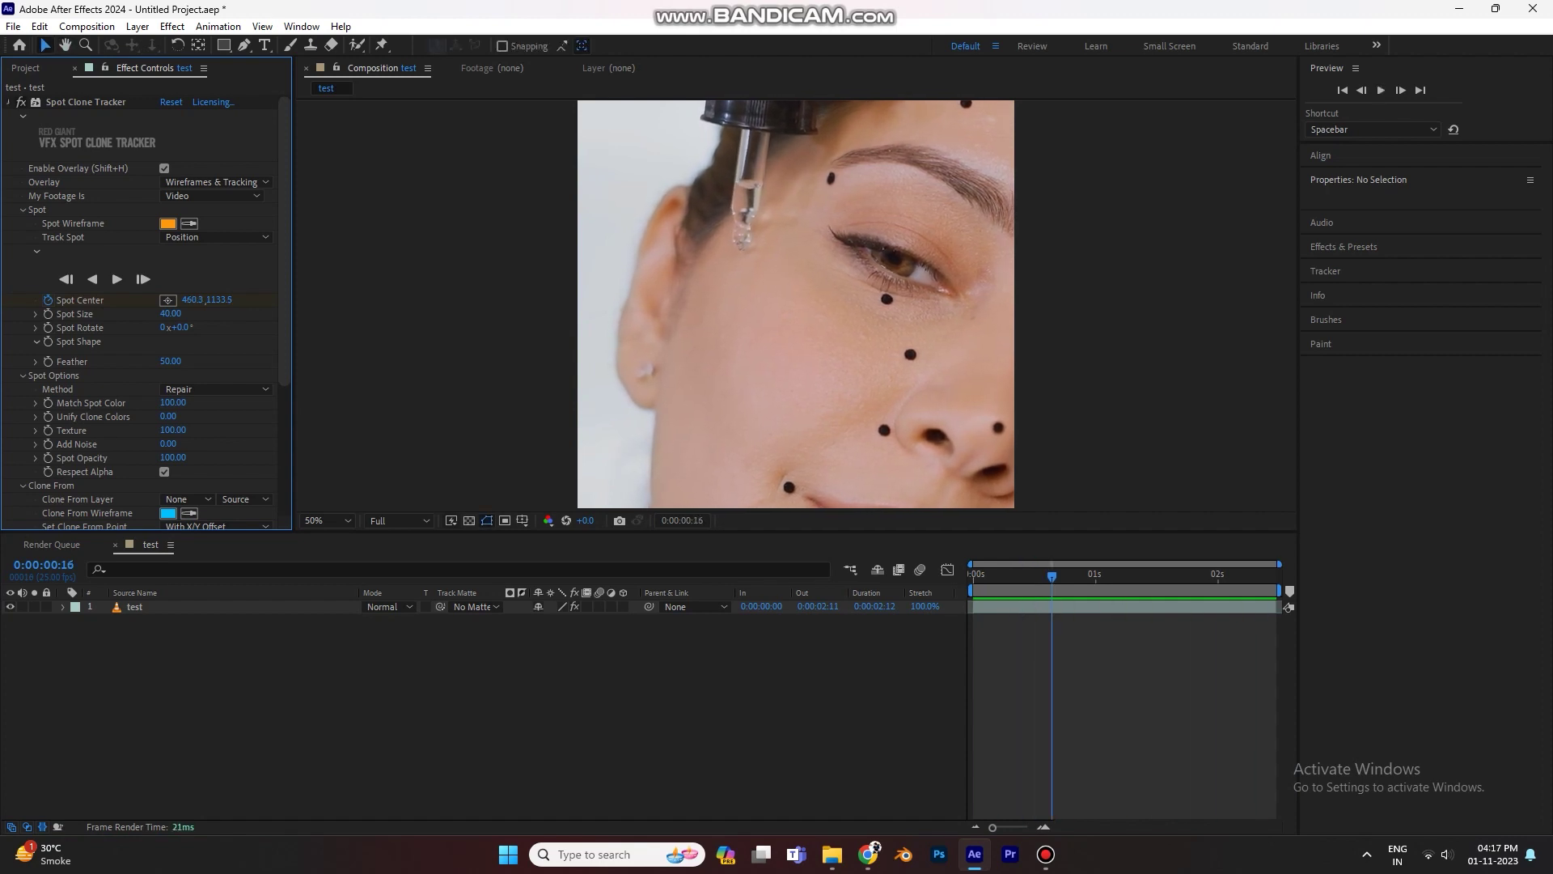
left_click(8, 102)
key("ctrl+d")
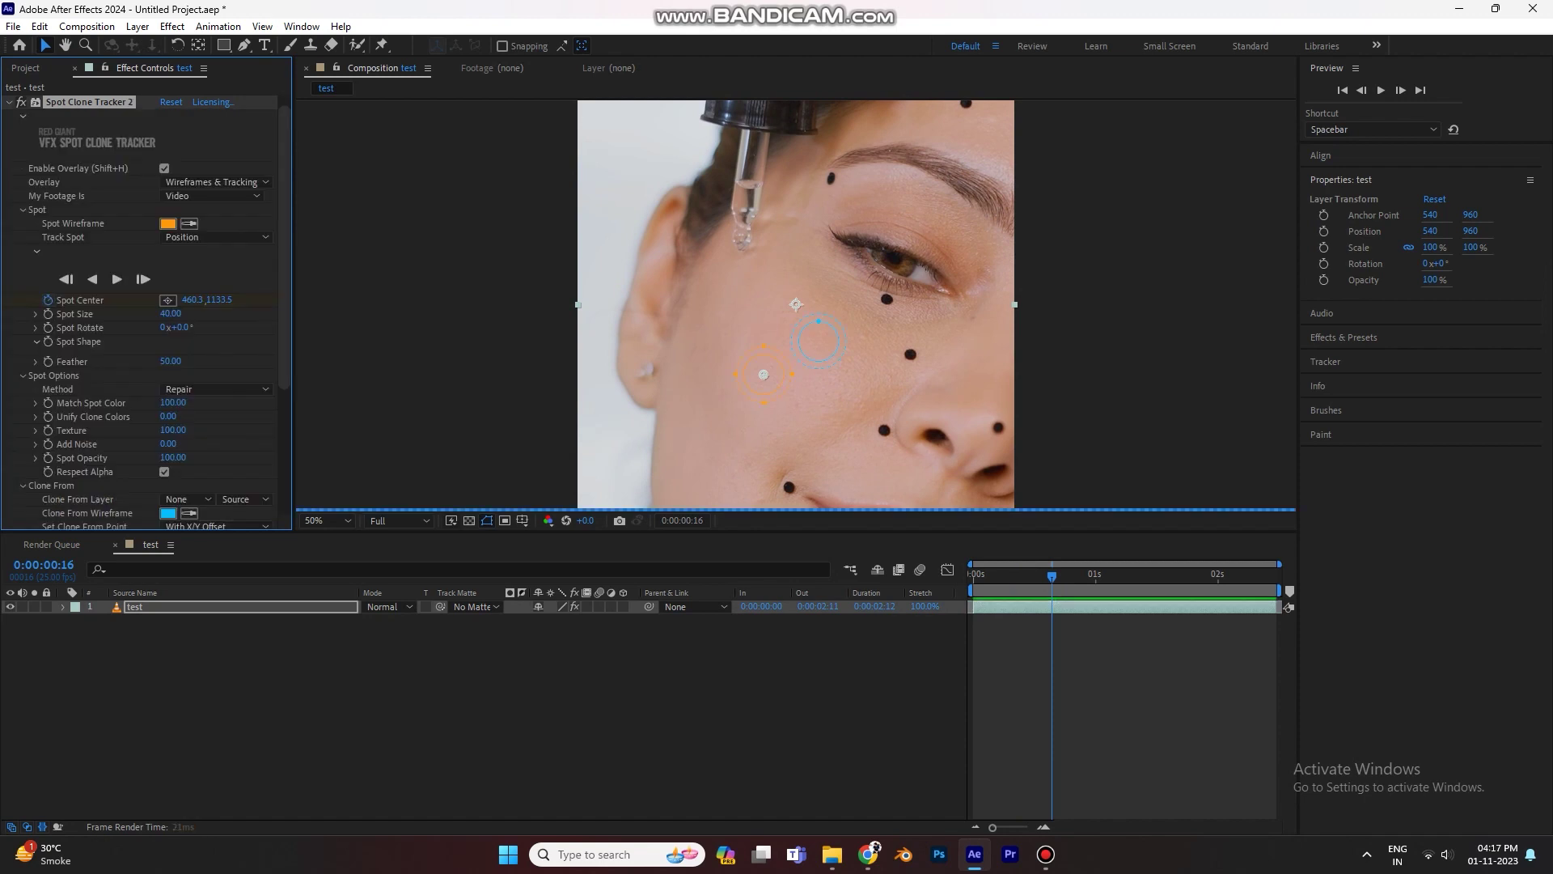
Step: Move the second repair spot onto the chin dot at 694.3, 1811.9 and track it through the clip
scroll(749, 204, "down", 2)
scroll(809, 283, "up", 2)
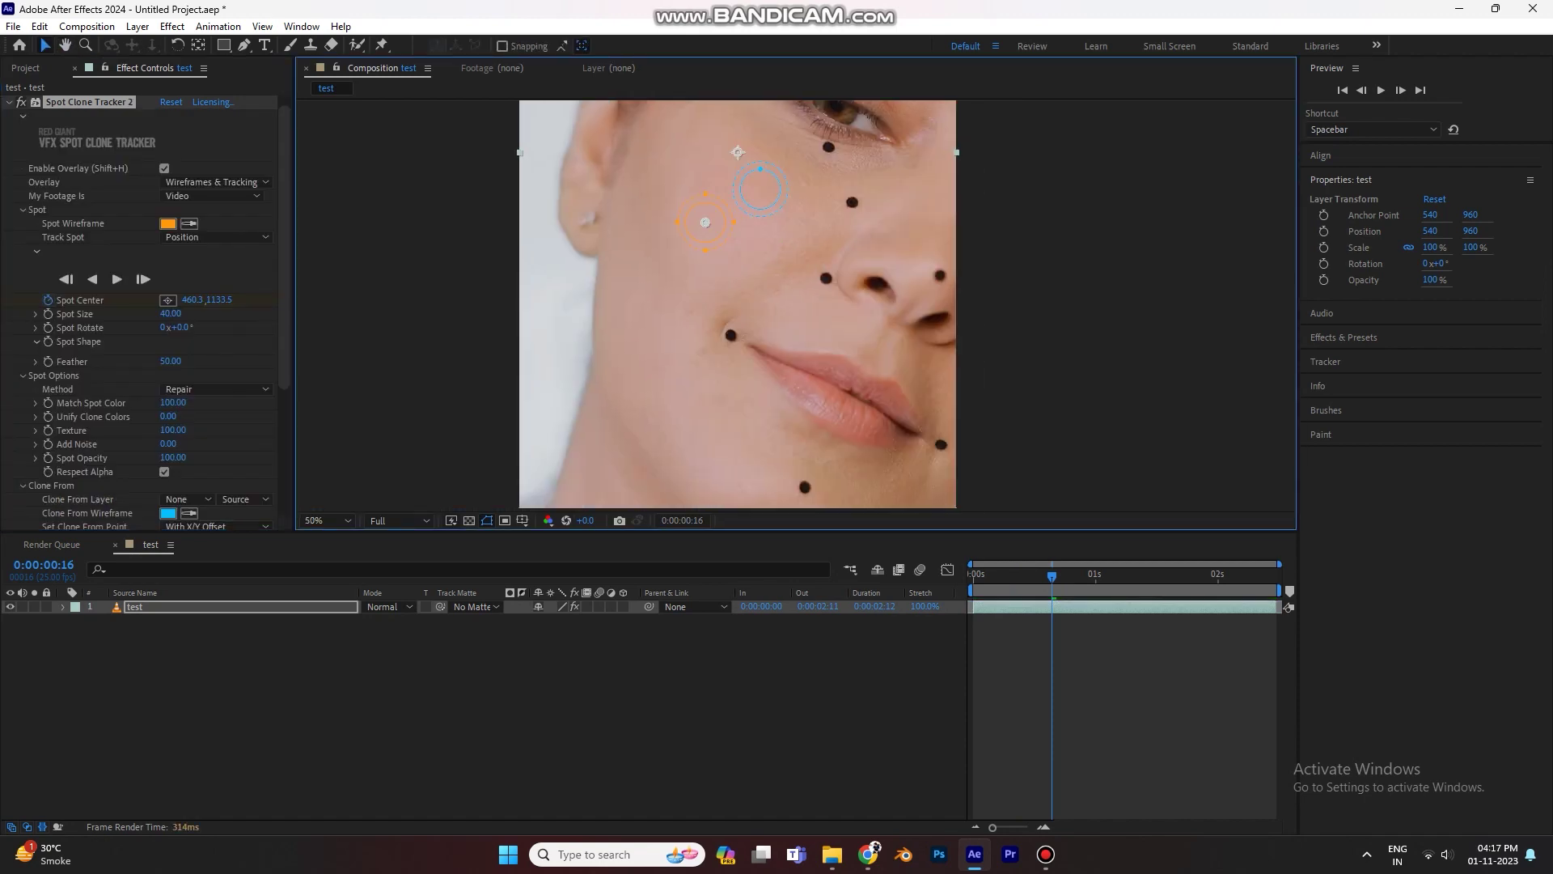
left_click_drag(658, 148, 749, 422)
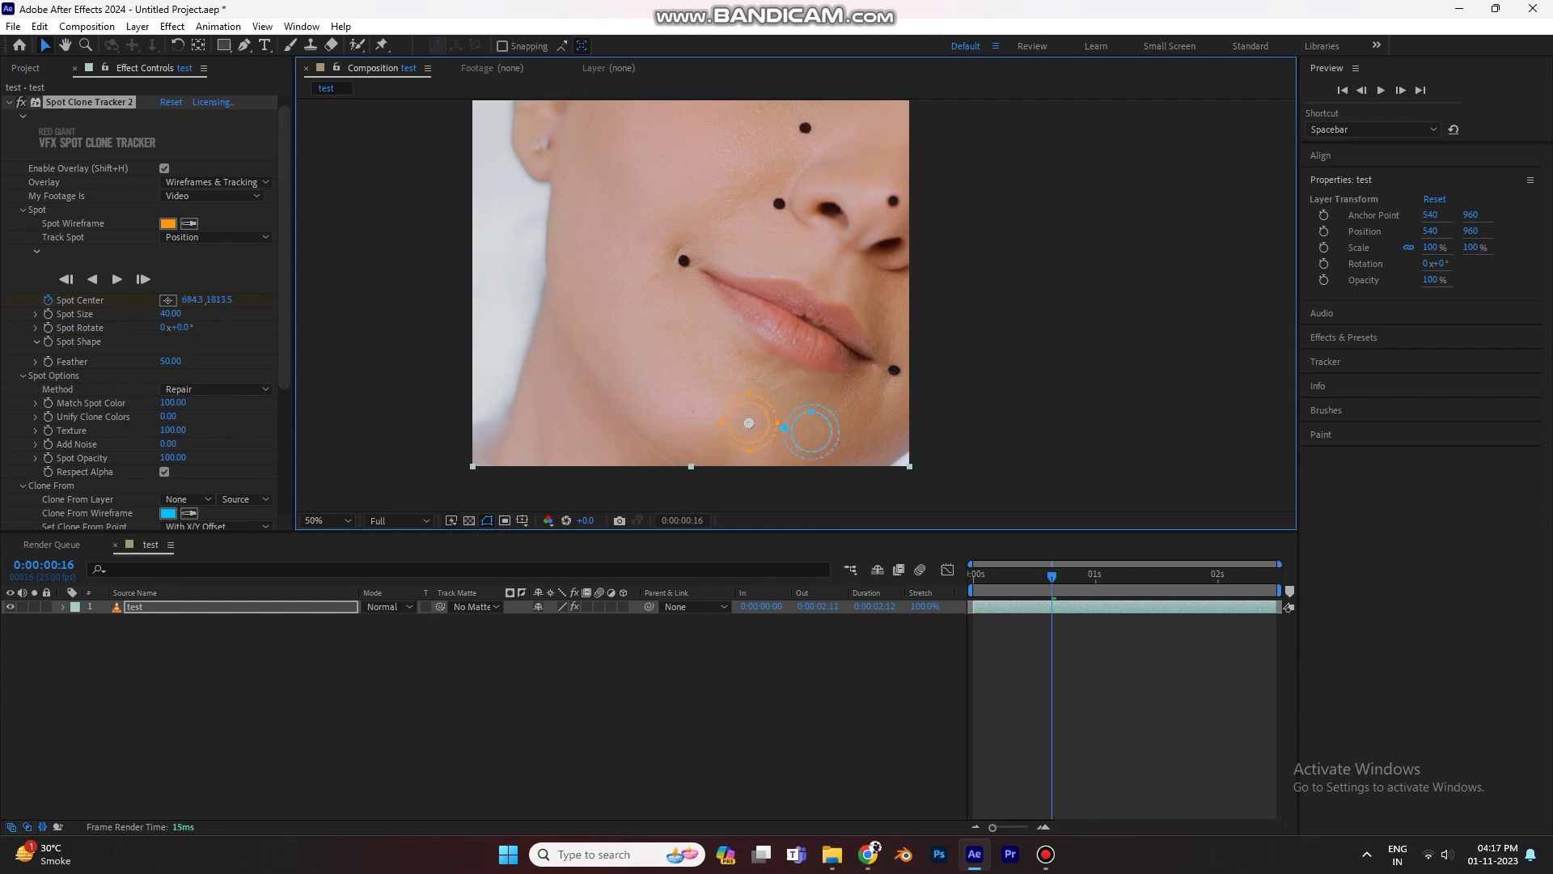
left_click_drag(749, 423, 775, 389)
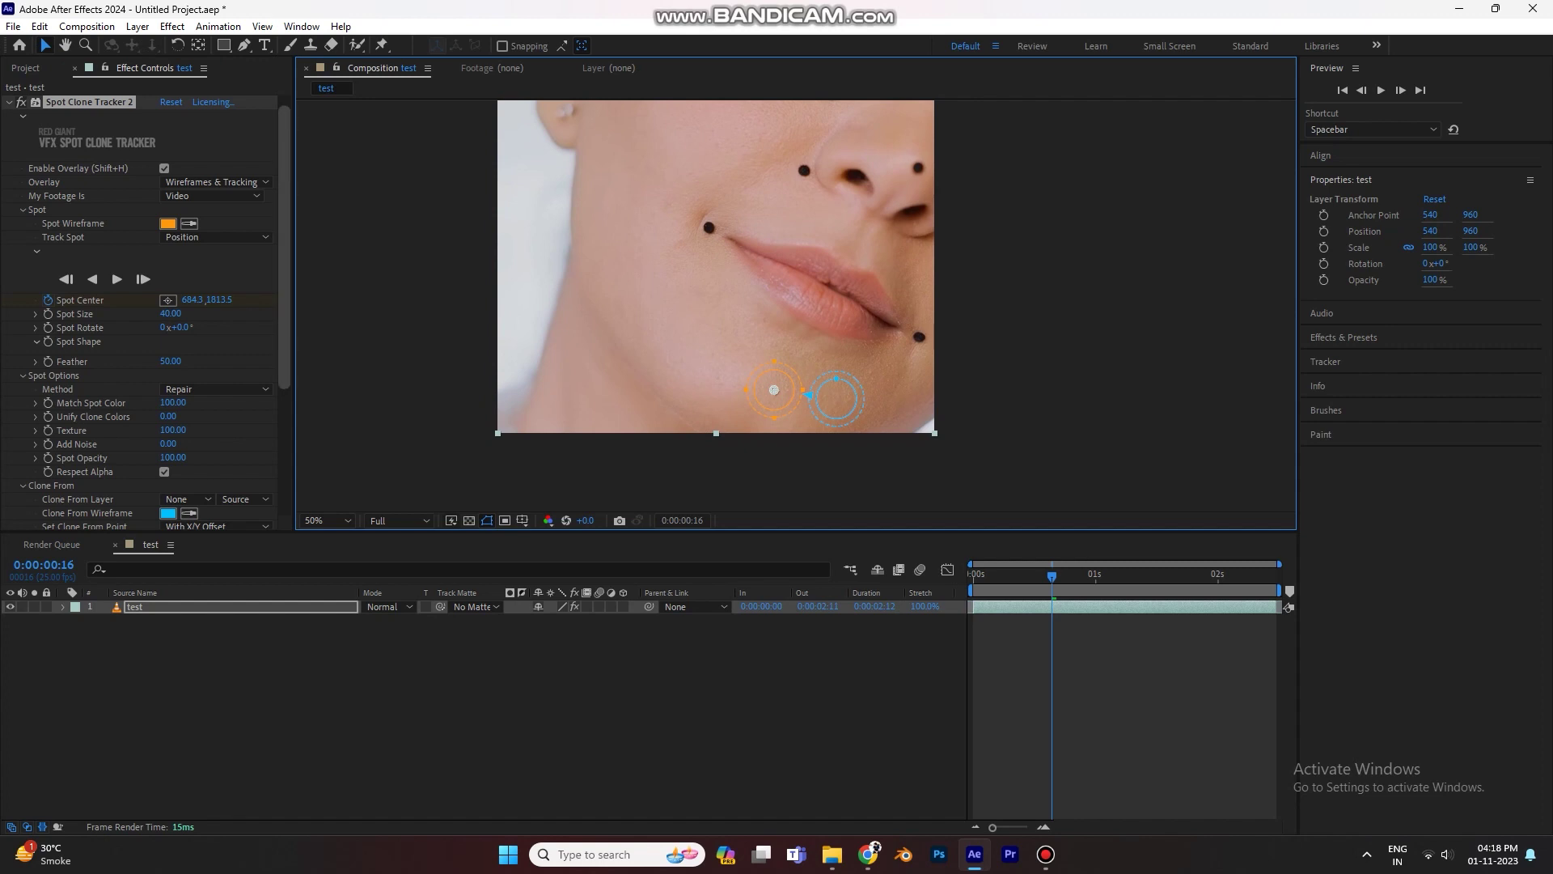
left_click(66, 280)
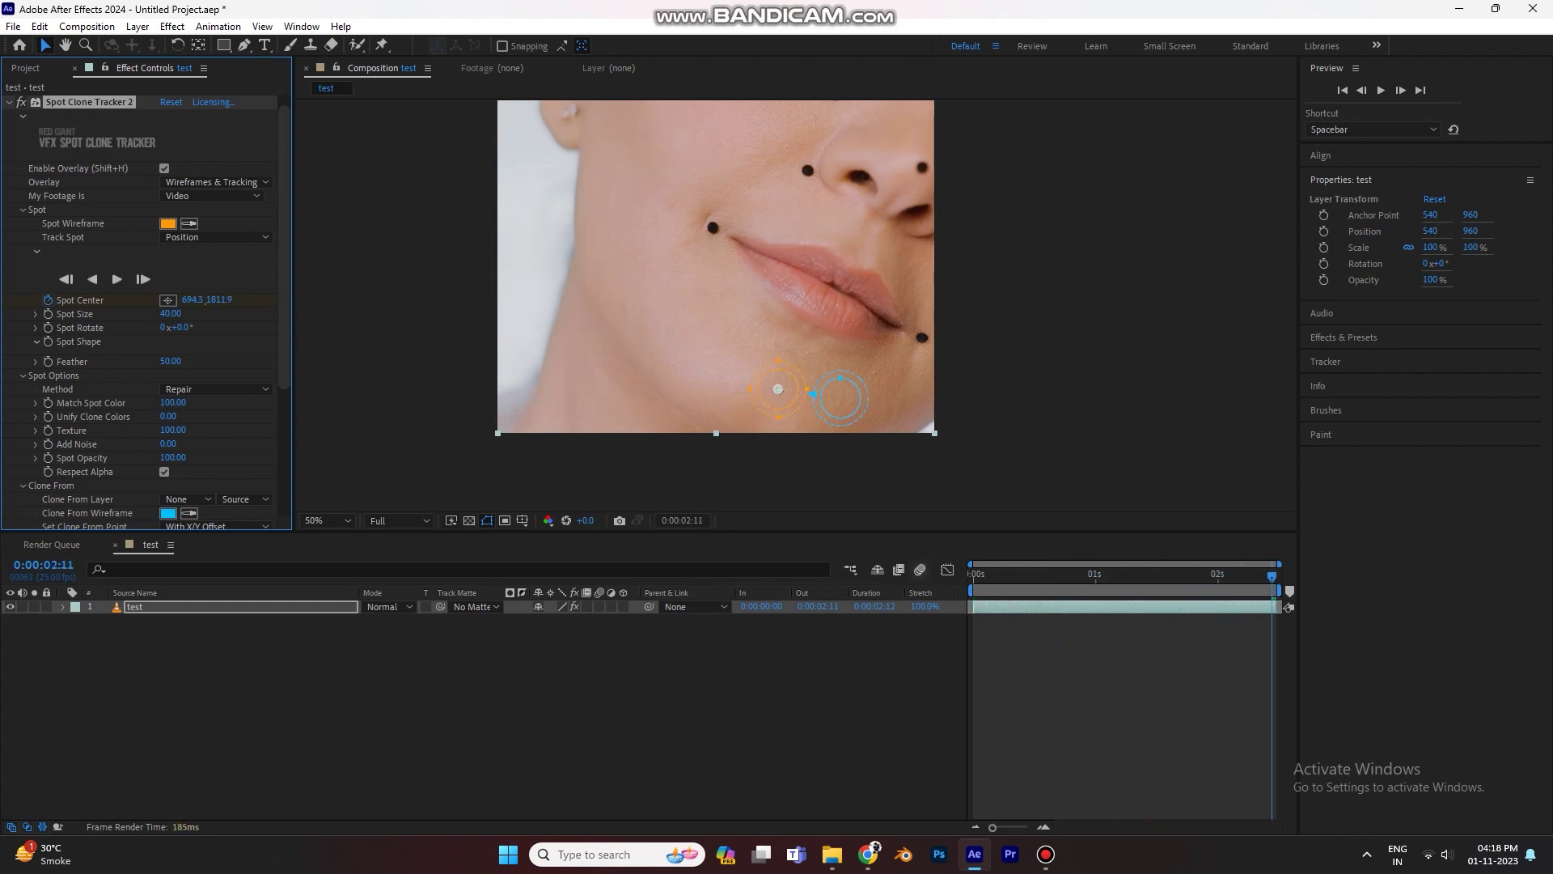
key("F2")
key("space")
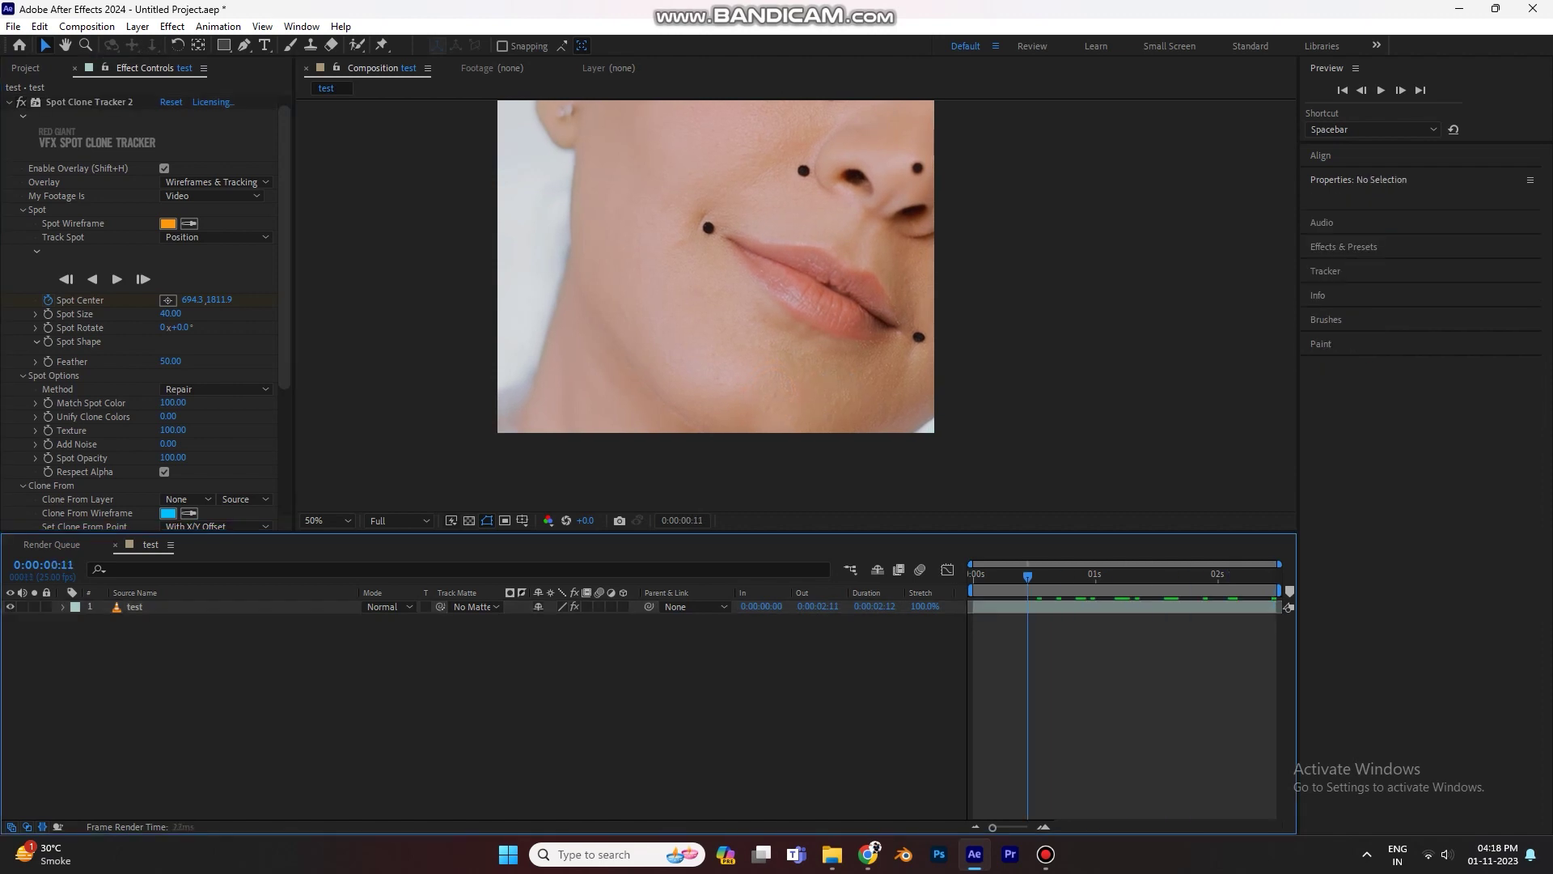
key("comma")
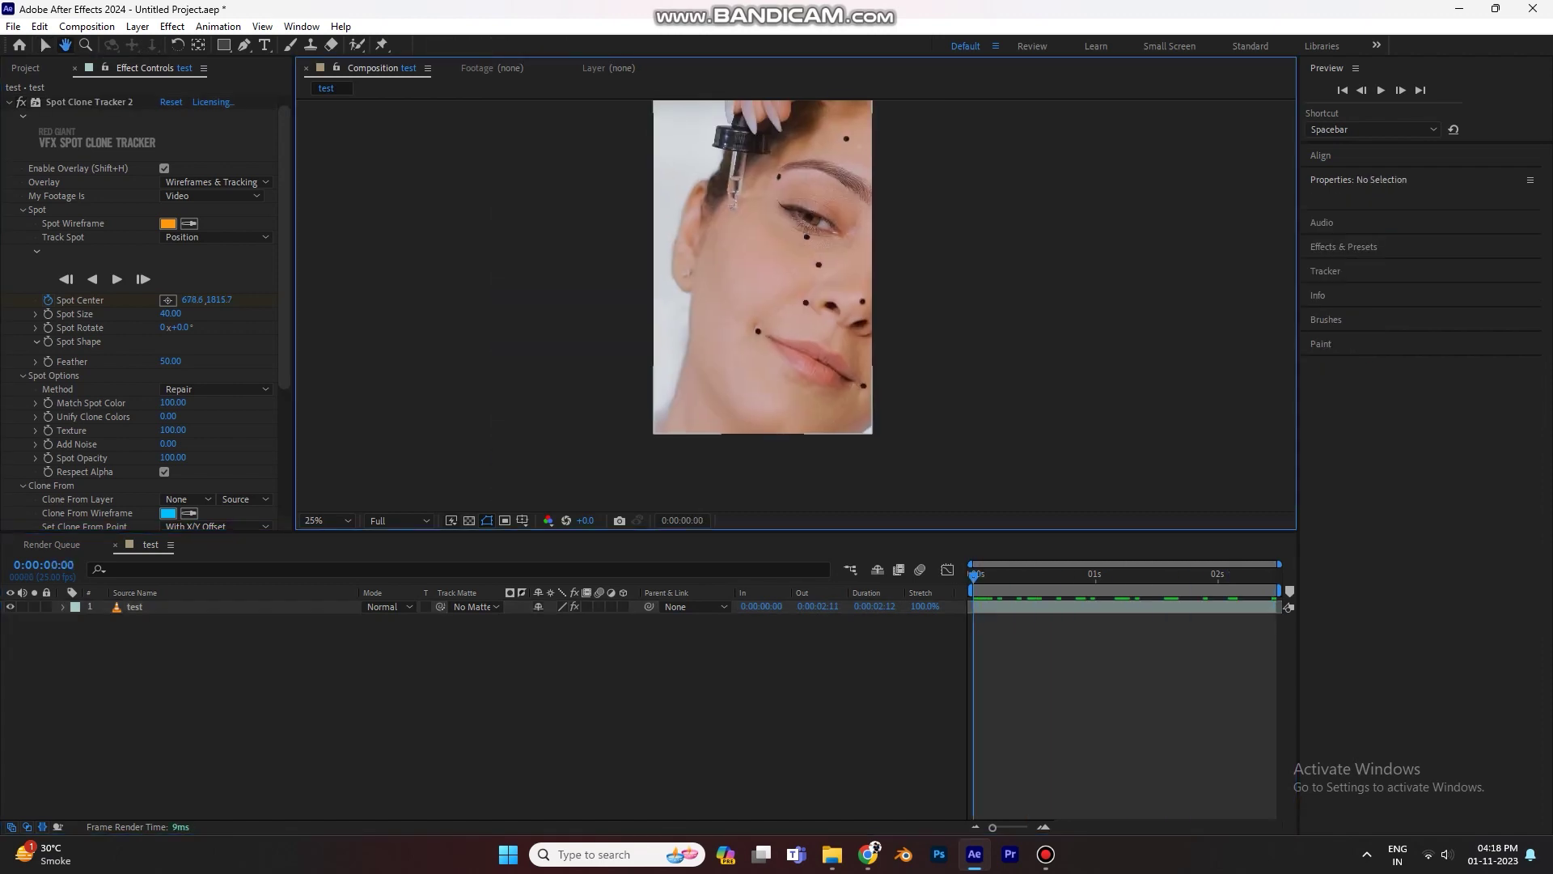
key("space")
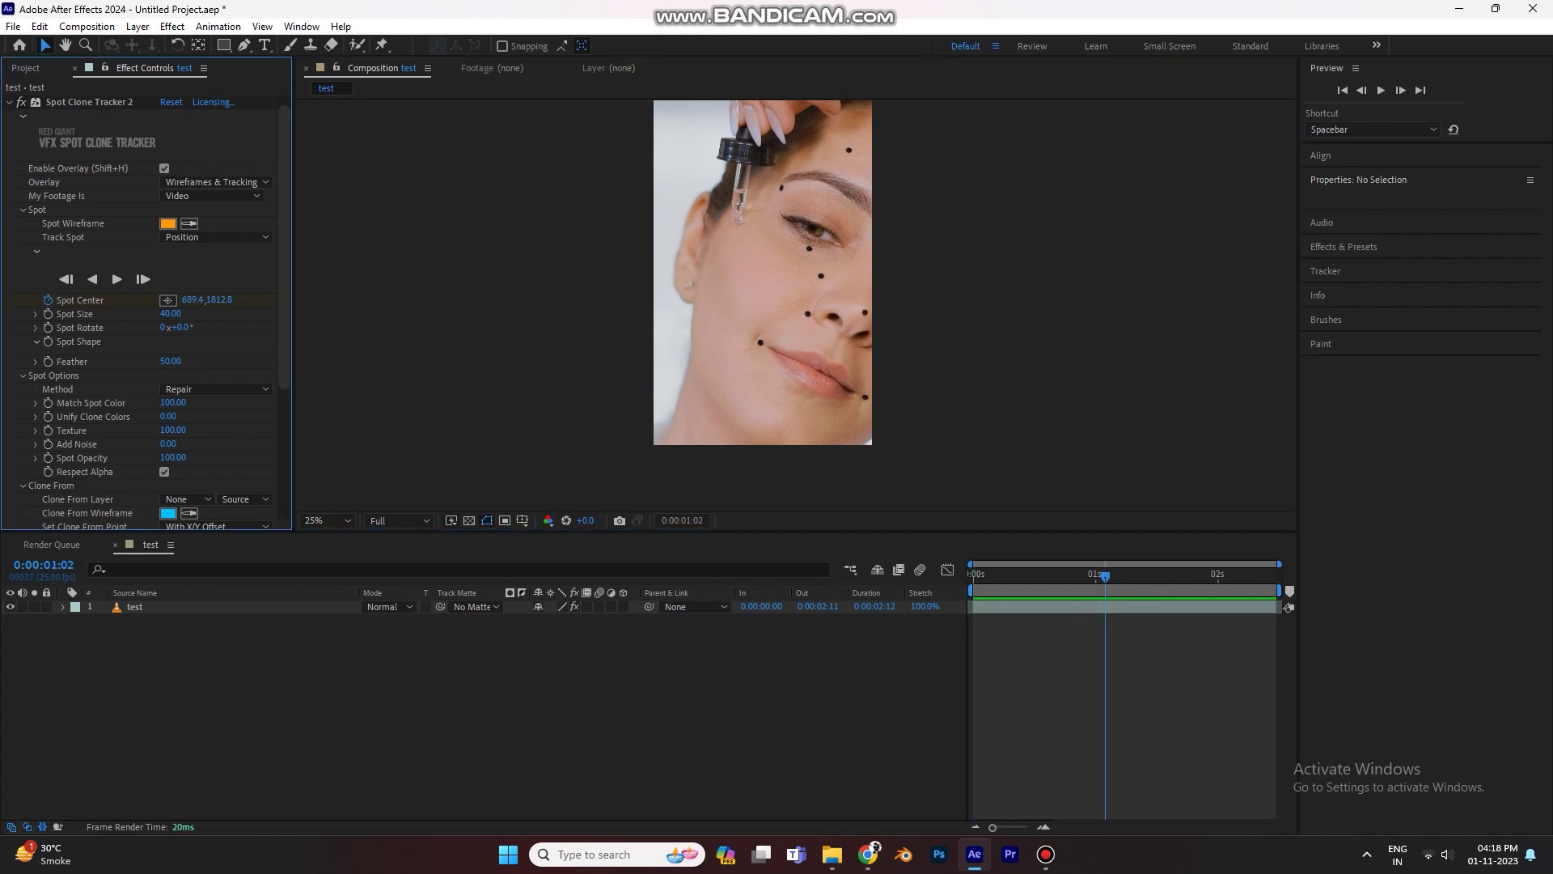
key("ctrl+grave")
left_click(21, 102)
left_click(21, 115)
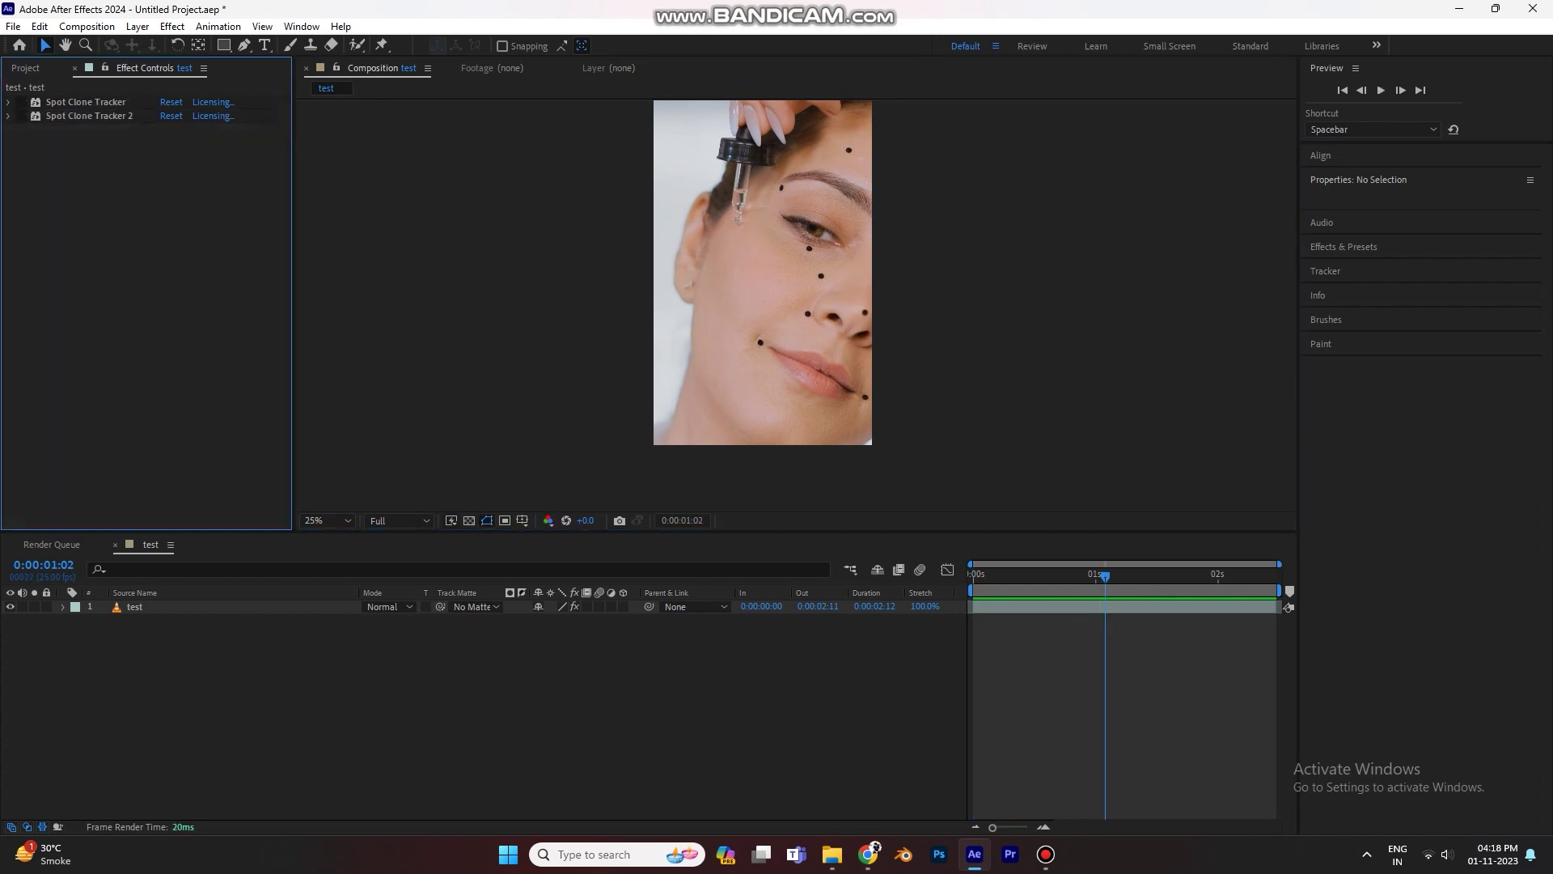
key("space")
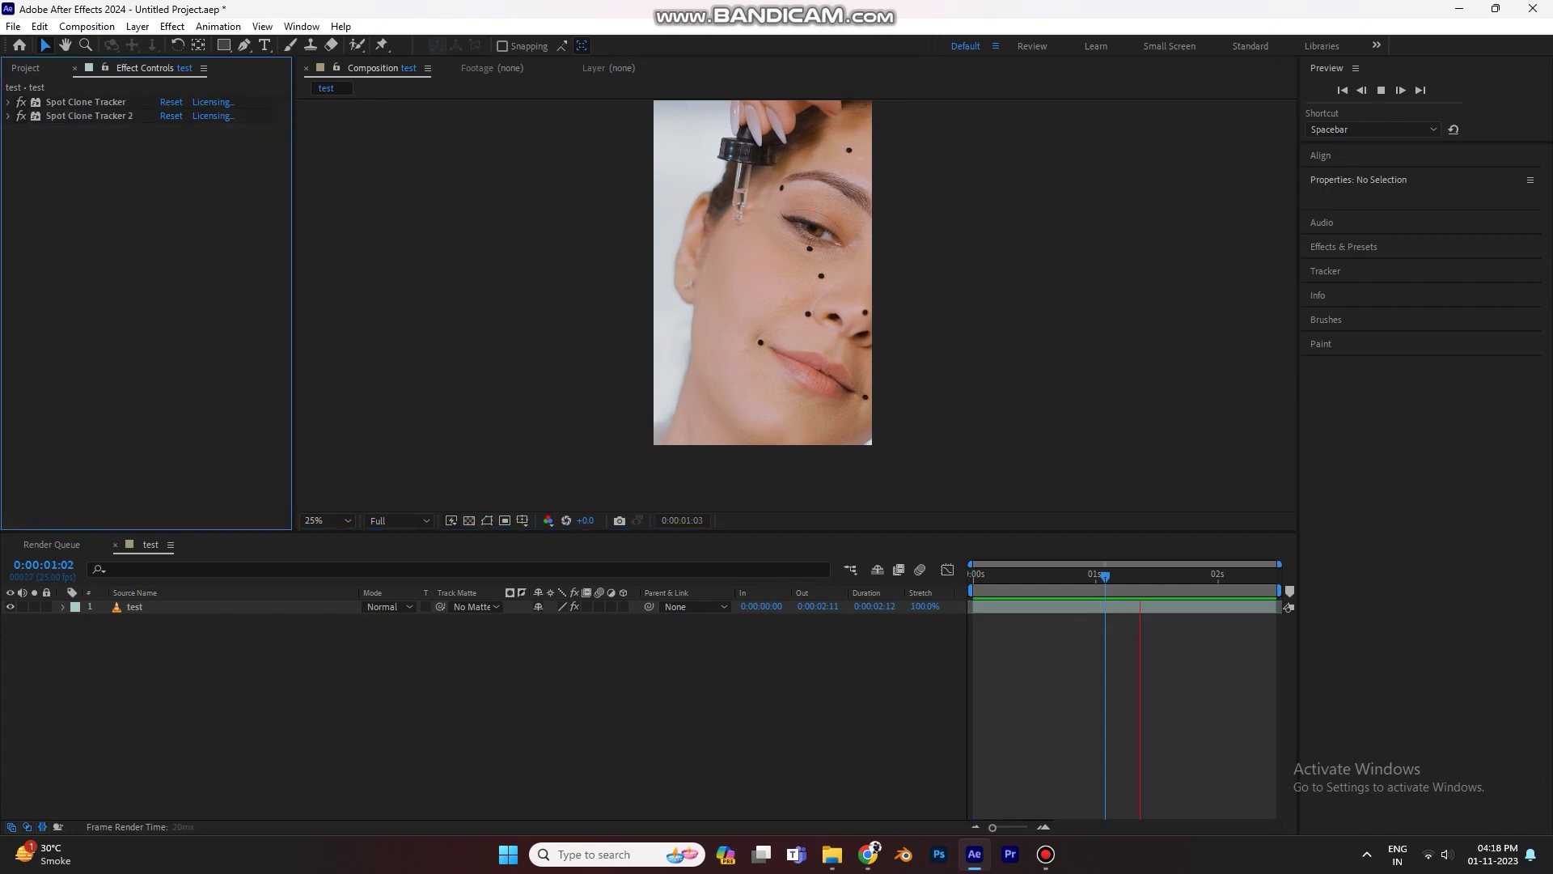